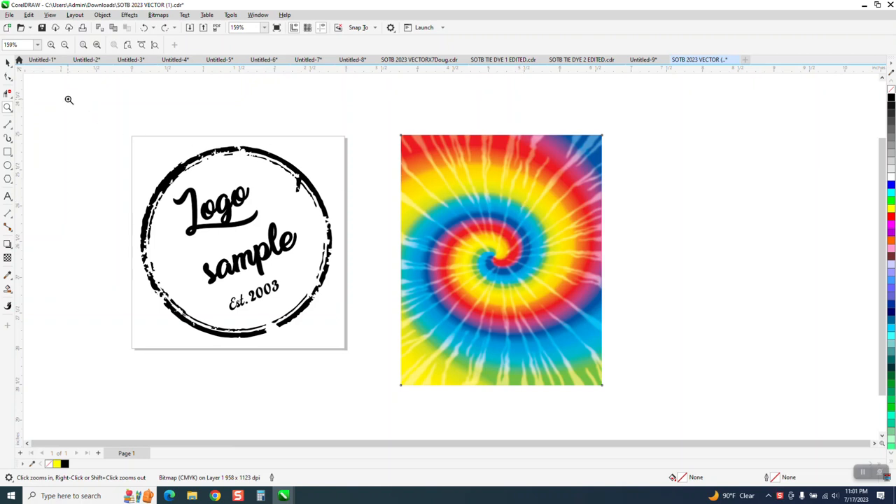
Step: Move the tie-dye image slightly up and left, closer to the logo
click(8, 62)
click(573, 198)
drag(574, 199, 525, 185)
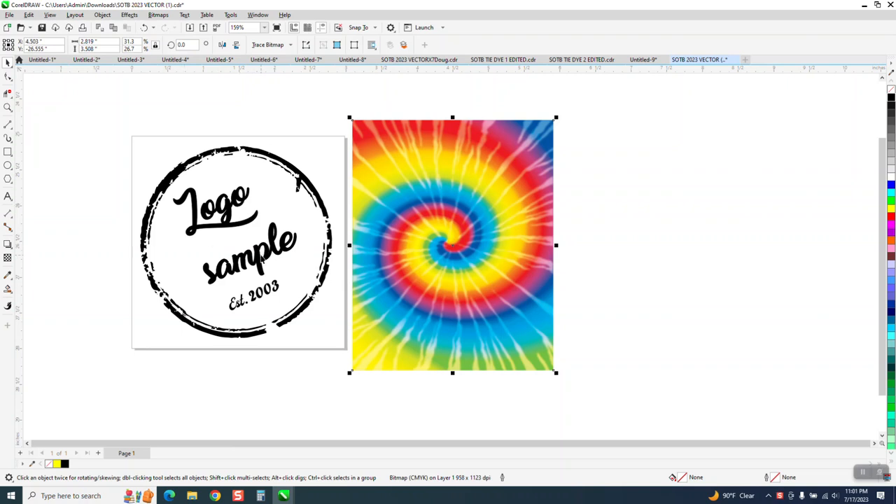
click(260, 256)
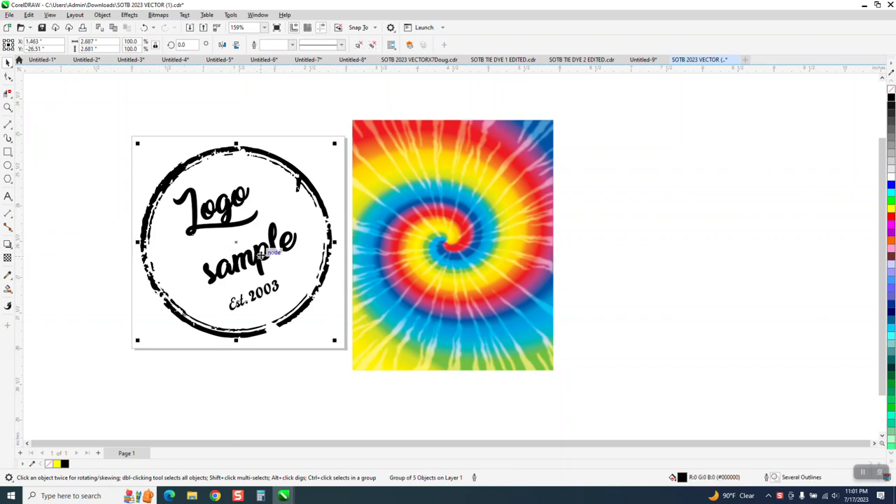
click(273, 117)
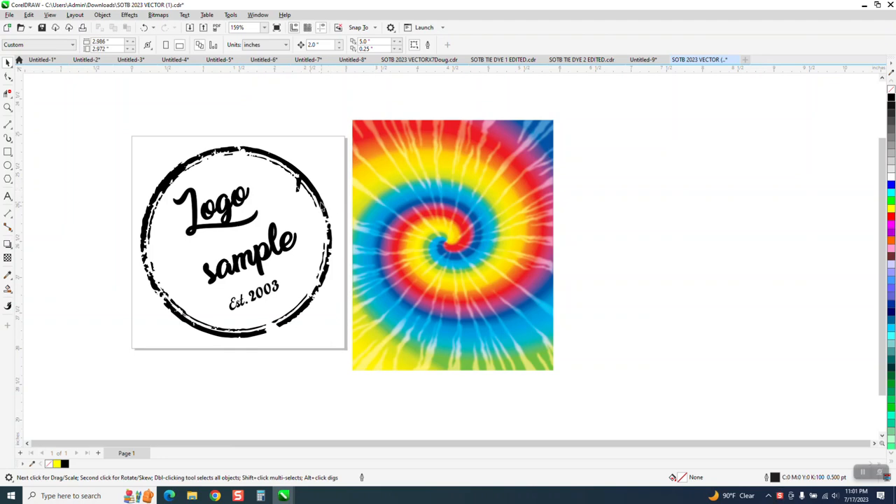
click(320, 203)
drag(320, 202, 346, 203)
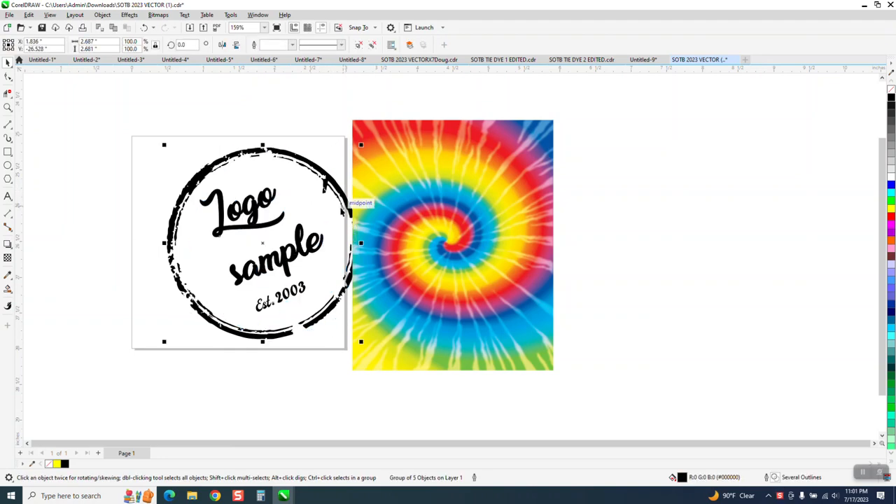
click(277, 208)
drag(277, 208, 267, 203)
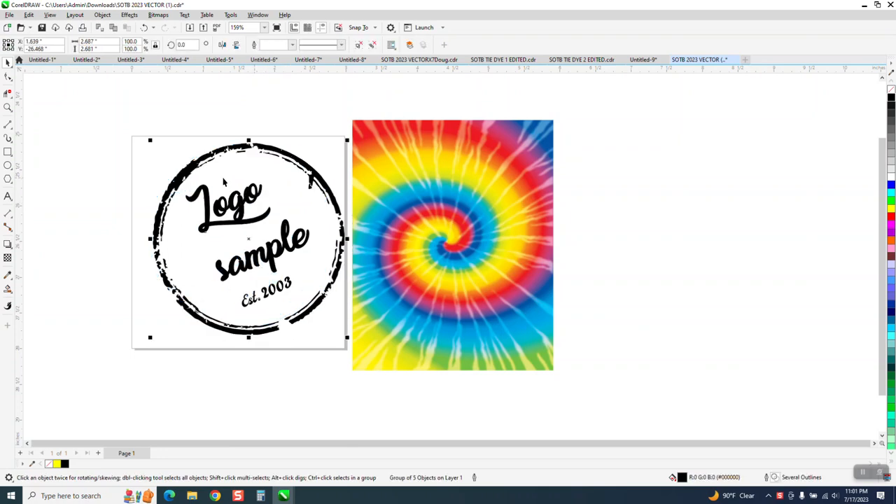
drag(294, 159, 284, 162)
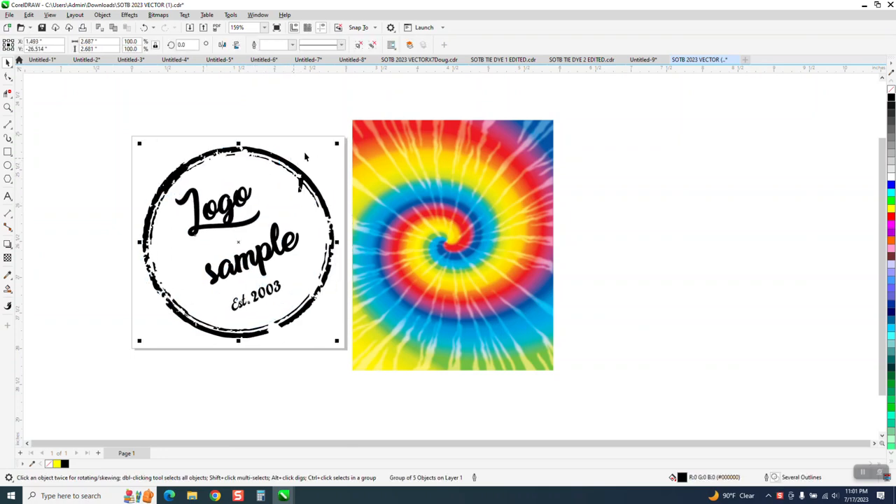
click(305, 156)
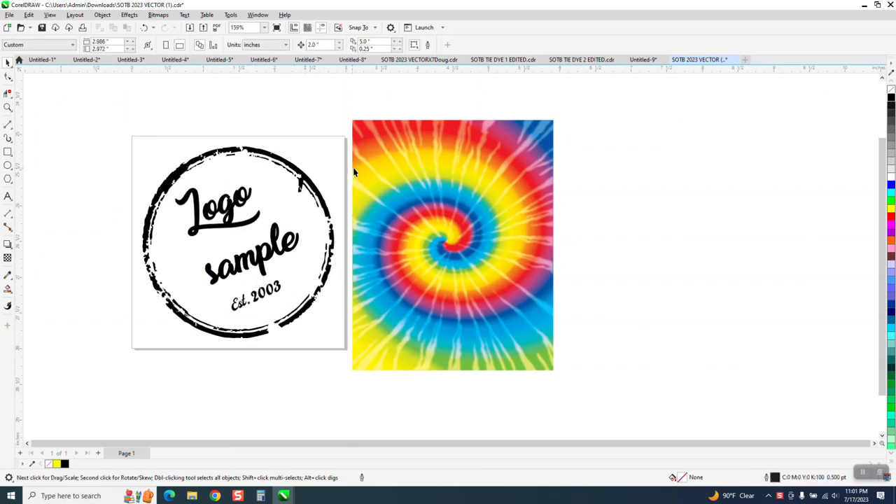
Step: Zoom in to inspect the tie-dye image's detail and zoom back out
click(8, 107)
drag(394, 152, 504, 239)
click(8, 61)
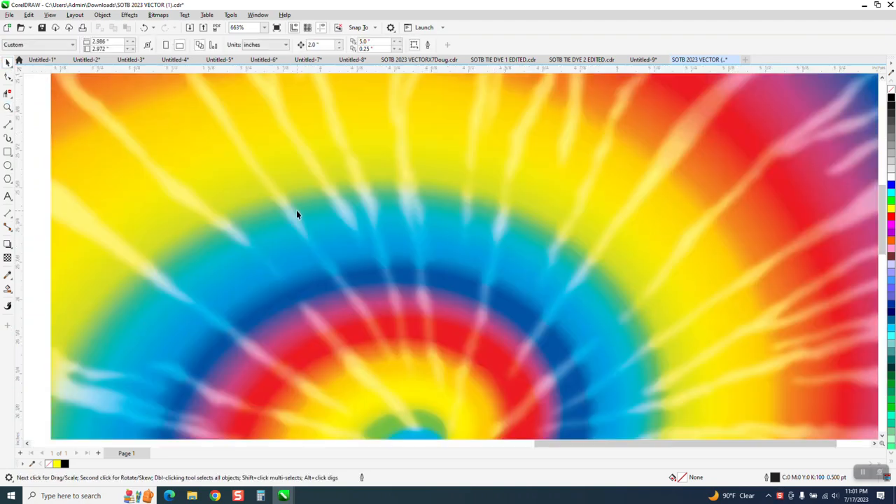
click(300, 209)
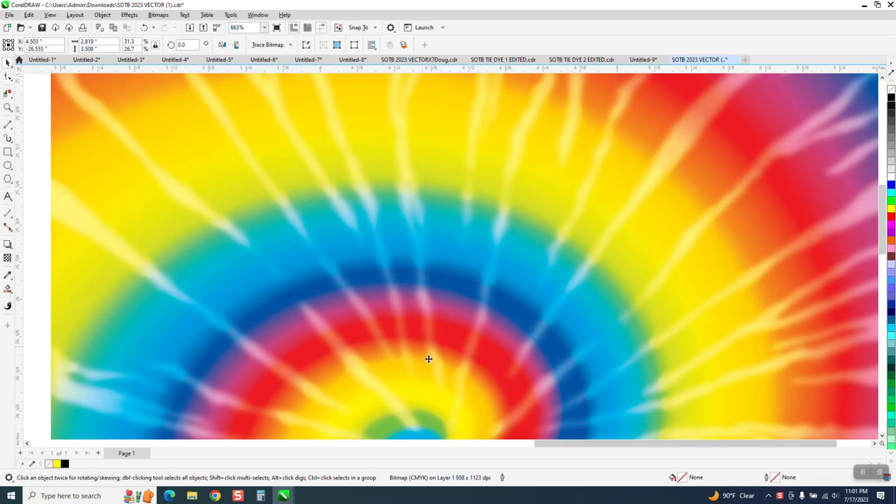
scroll(346, 244, down, 5)
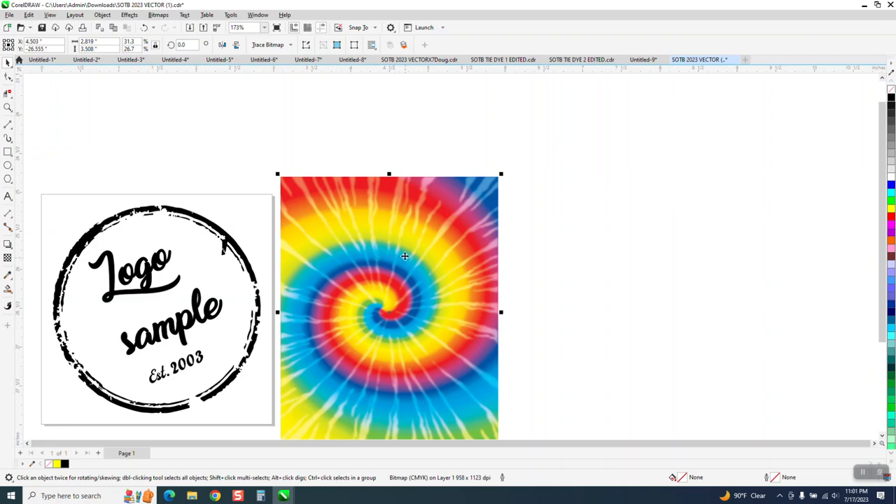
scroll(405, 257, down, 1)
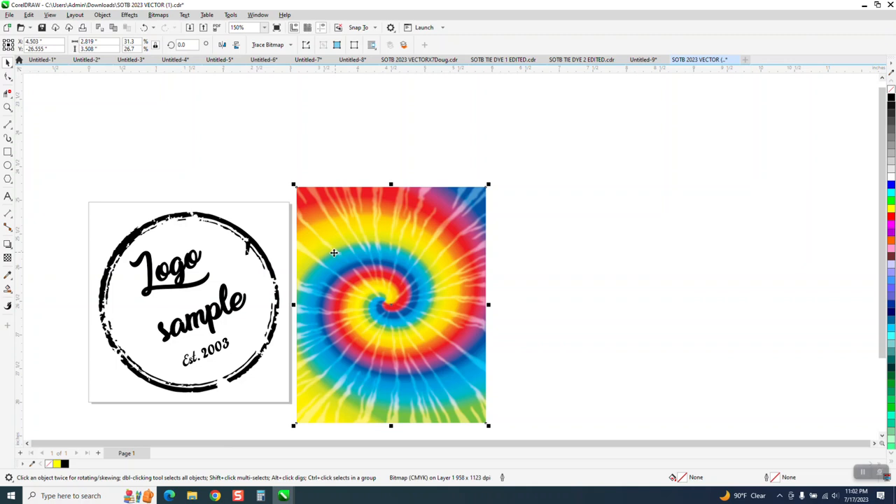
Step: Select the logo and the tie-dye image and center the image over the logo
click(267, 259)
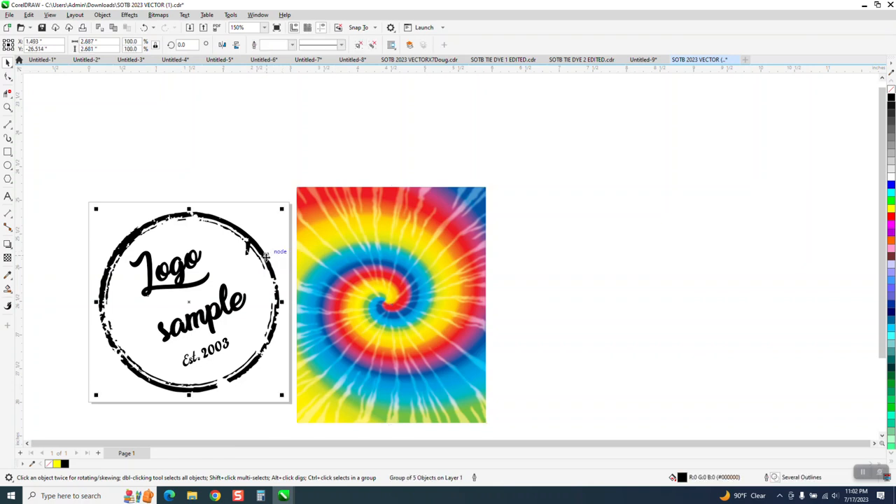
click(309, 268)
key(p)
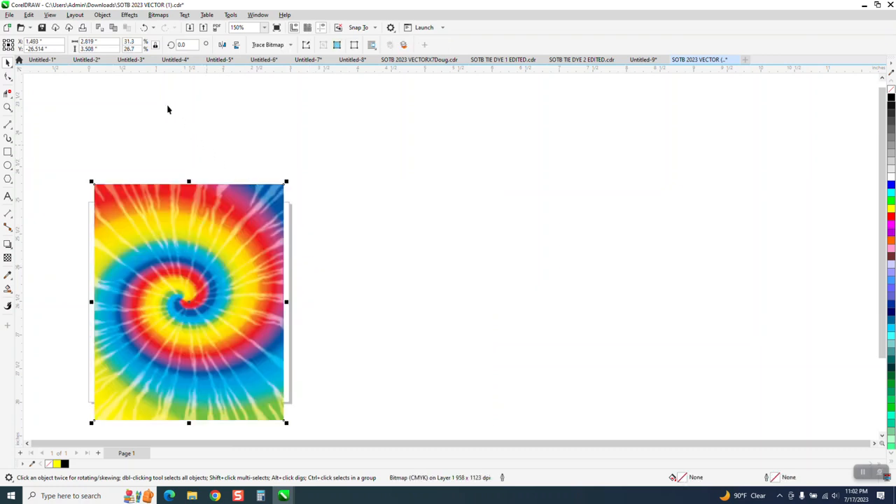
Step: Change the stacking order so the tie-dye image sits behind the logo
click(102, 15)
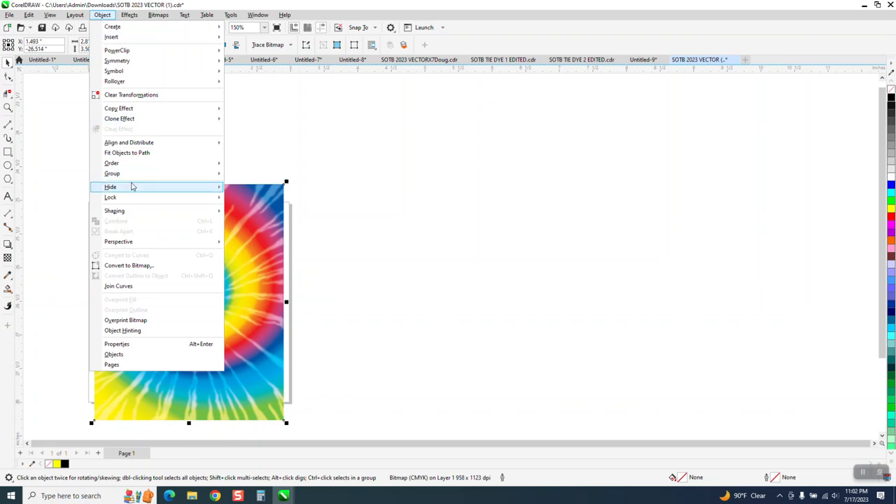
mouse_move(184, 165)
click(237, 177)
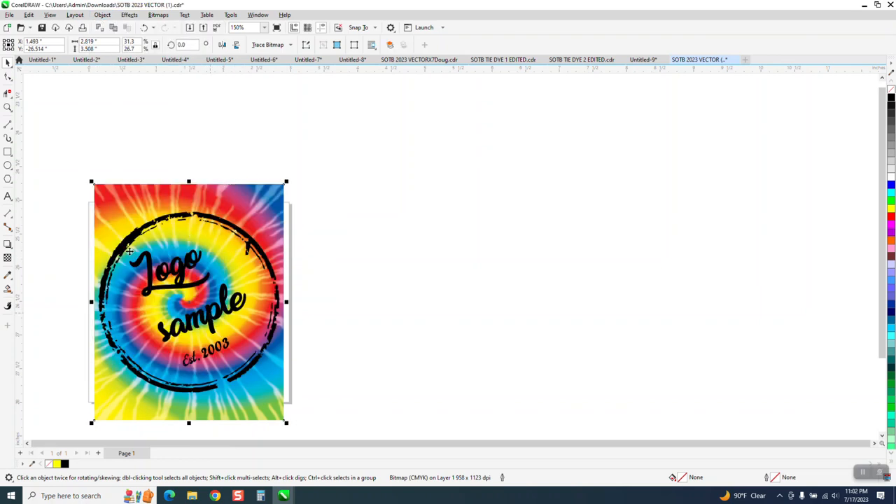
Step: Zoom in and nudge the tie-dye image slightly to fully cover the logo
click(8, 107)
drag(59, 184, 377, 400)
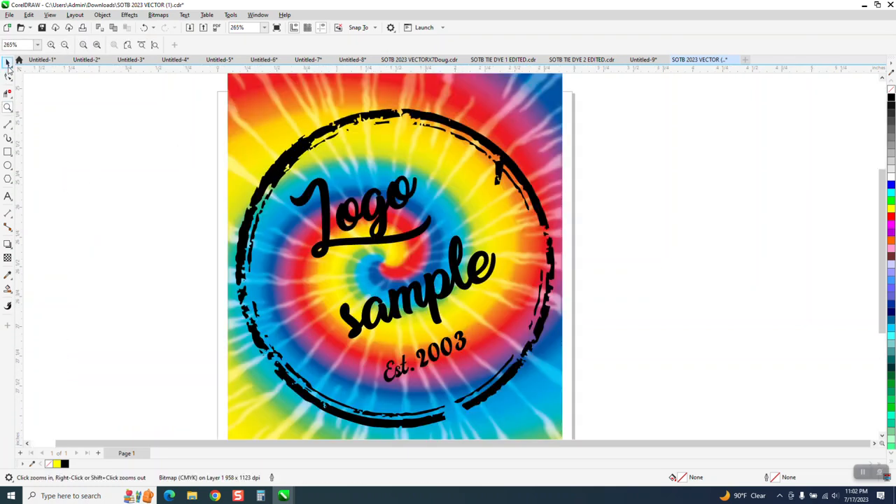
click(7, 63)
click(539, 107)
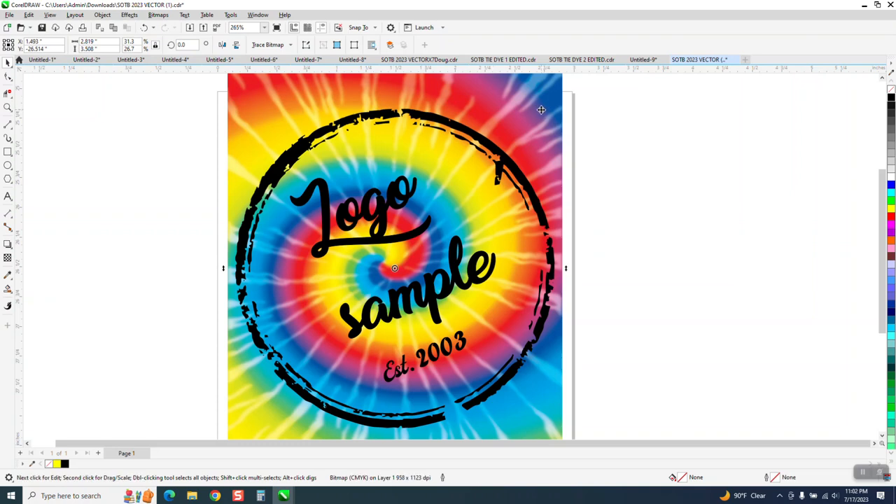
drag(542, 110, 542, 115)
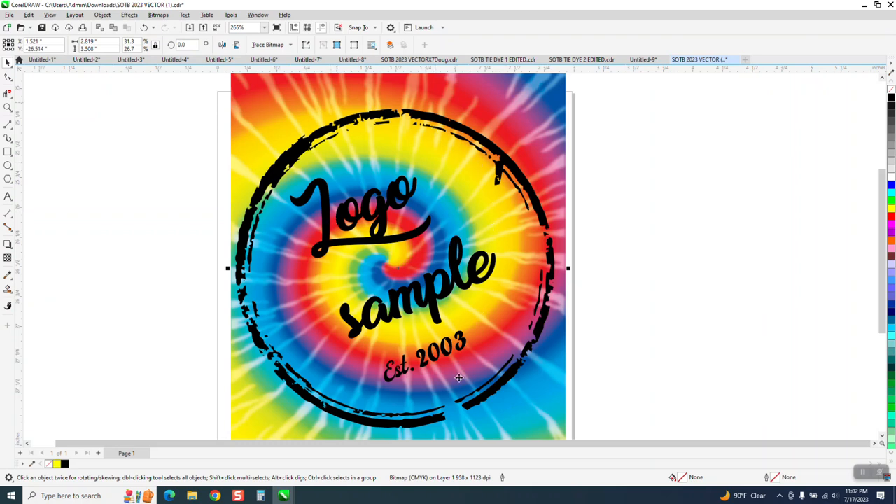
Step: Intersect the logo with the tie-dye image and move the resulting tie-dye logo to the right
scroll(112, 276, down, 4)
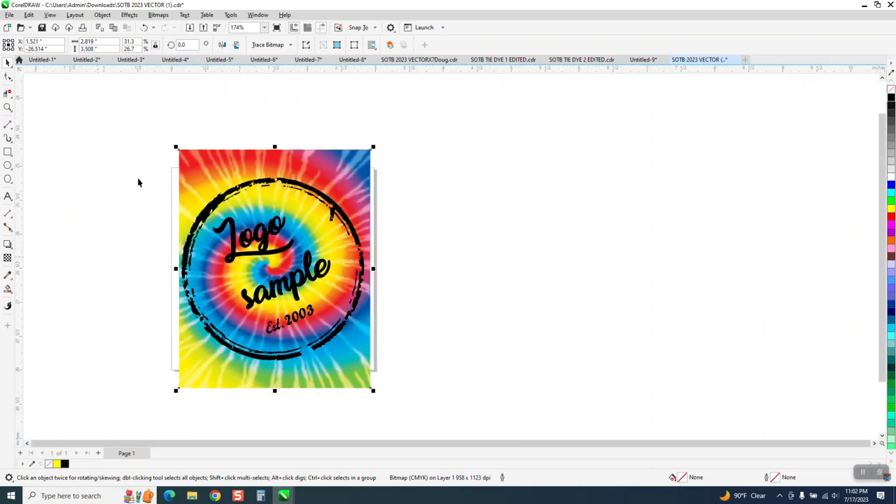
drag(158, 143, 384, 395)
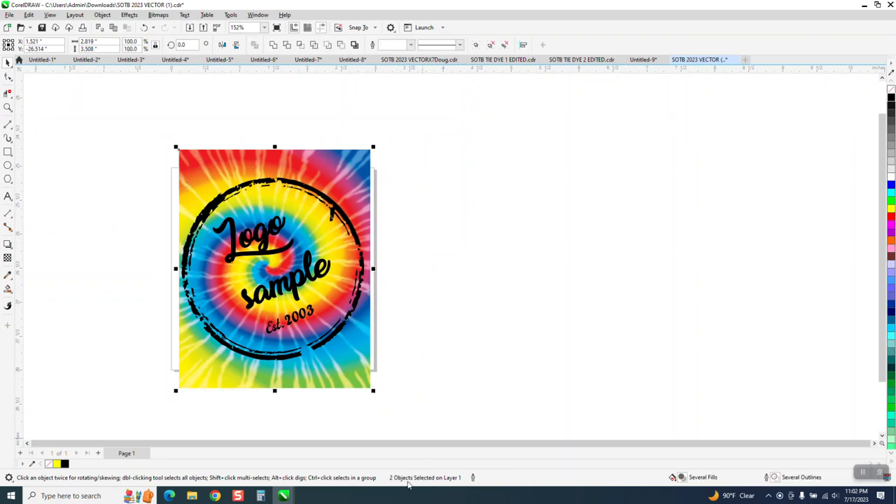
click(301, 45)
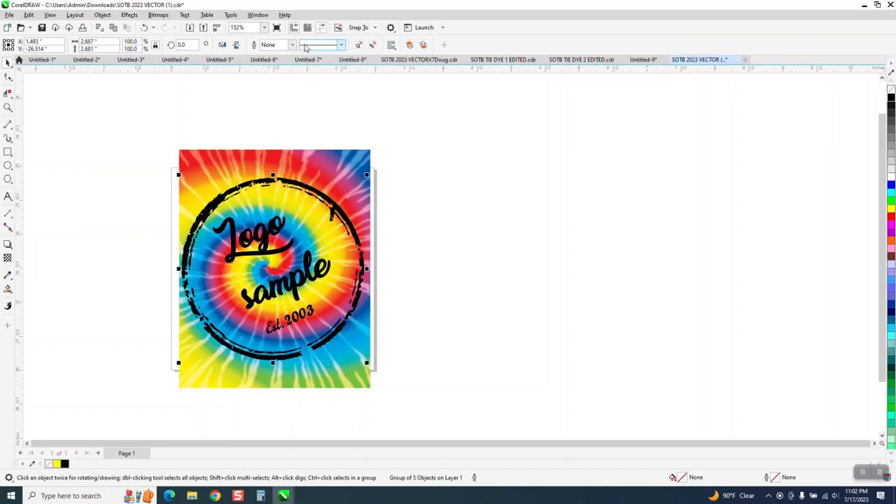
key(Right)
key(Right)
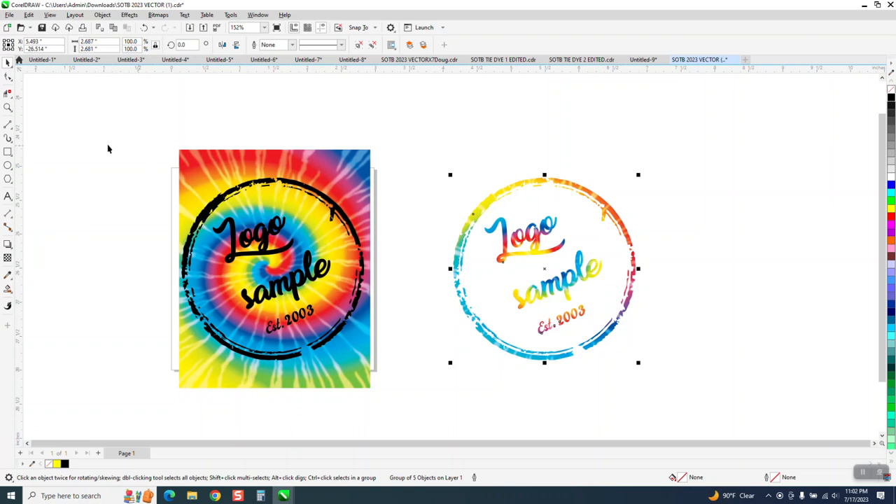
Step: Draw a rectangle about 3.9 by 3.55 inches over the tie-dye logo and fill it black
click(8, 151)
drag(410, 150, 677, 393)
click(892, 100)
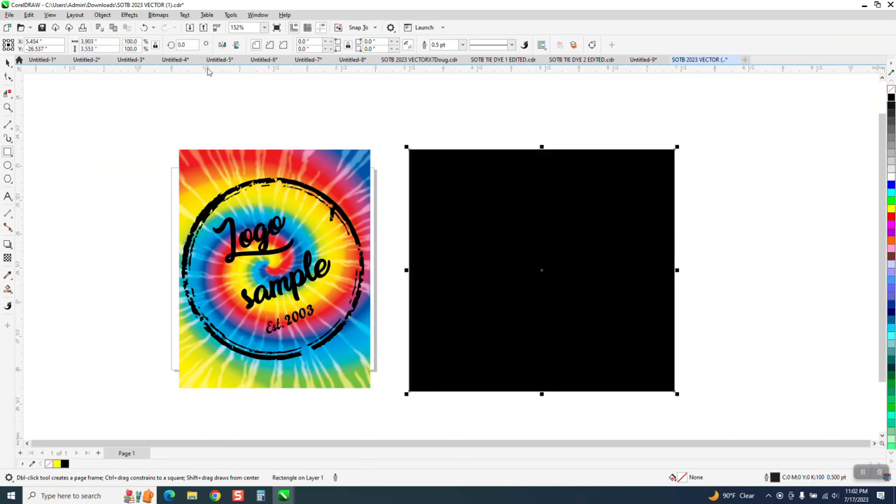
Step: Send the black rectangle behind the tie-dye logo
click(102, 14)
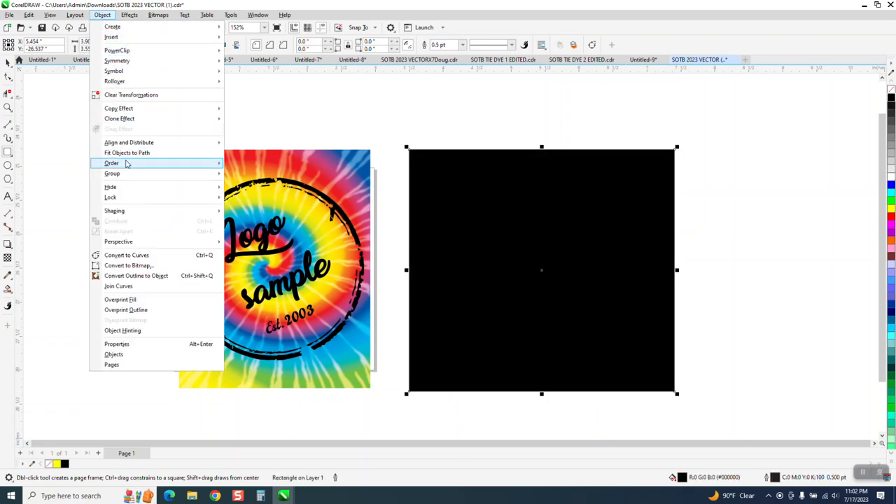
mouse_move(169, 165)
click(227, 172)
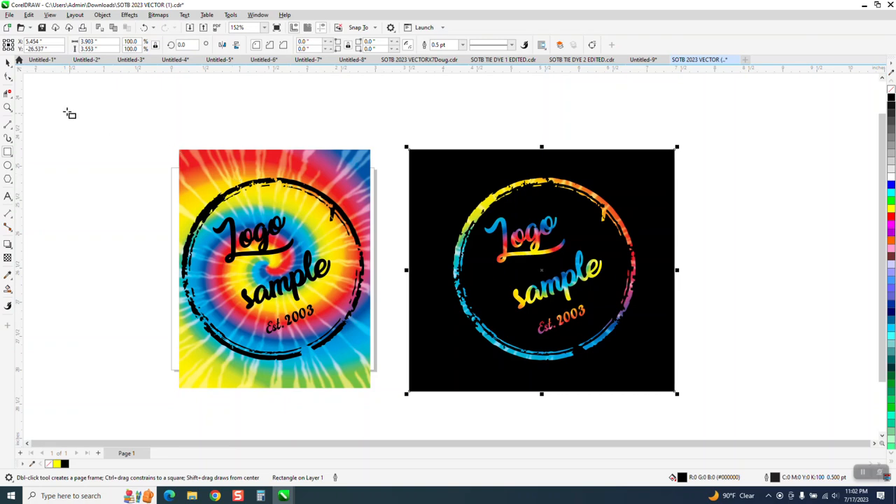
Step: Zoom in to inspect the tie-dye logo on the black background, then zoom out
click(7, 107)
drag(488, 186, 616, 336)
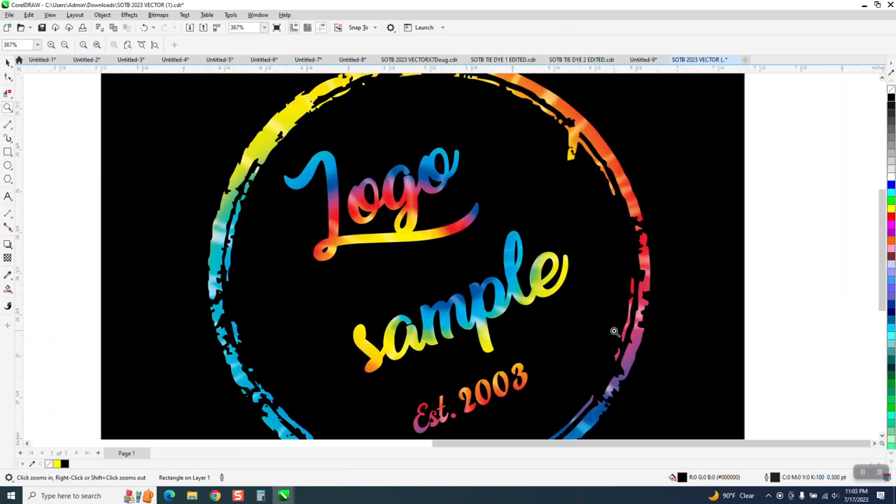
scroll(569, 262, down, 2)
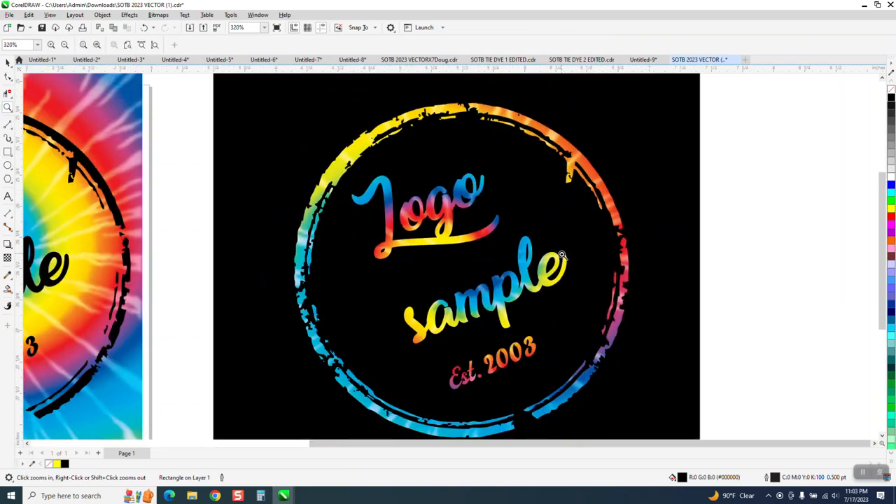
scroll(561, 254, down, 3)
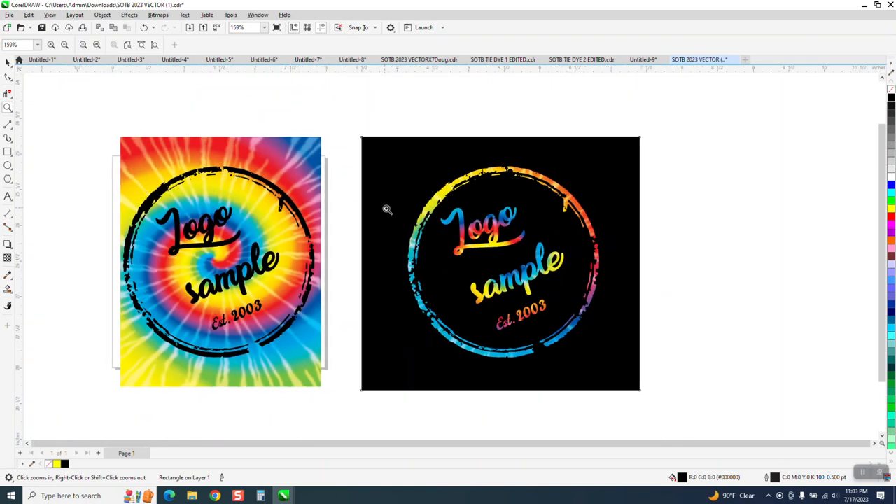
scroll(366, 173, down, 2)
Step: Select the black rectangle with the tie-dye logo and duplicate them
click(8, 62)
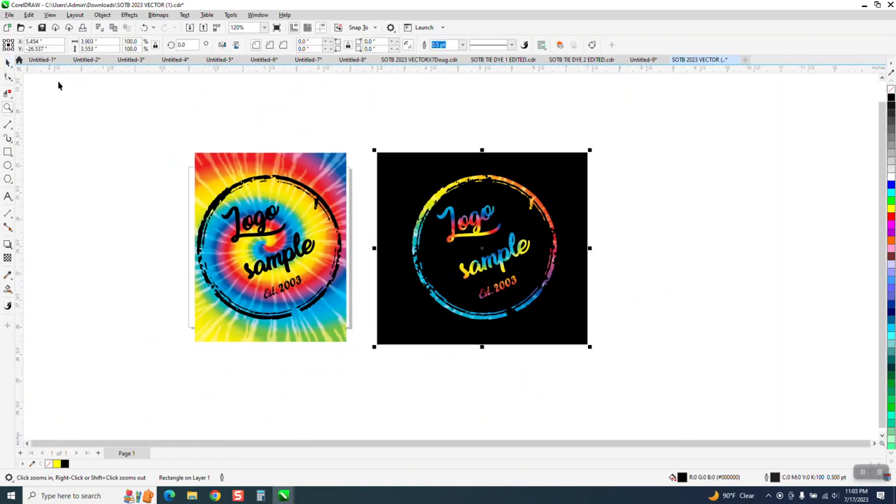
drag(386, 157, 662, 380)
key(ctrl+d)
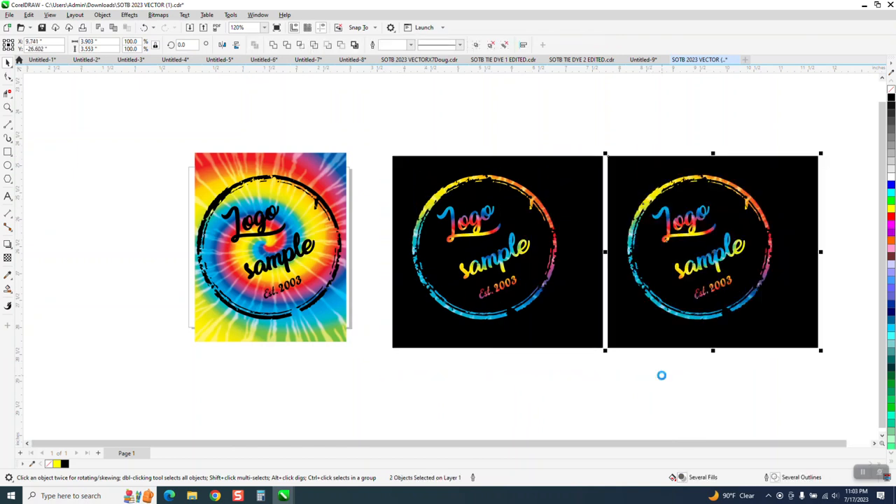
Step: Enlarge the tie-dye image proportionally from its top-right corner to about 3.2 by 4 inches
click(338, 197)
mouse_move(351, 148)
mouse_down()
mouse_move(378, 126)
mouse_move(406, 124)
mouse_up()
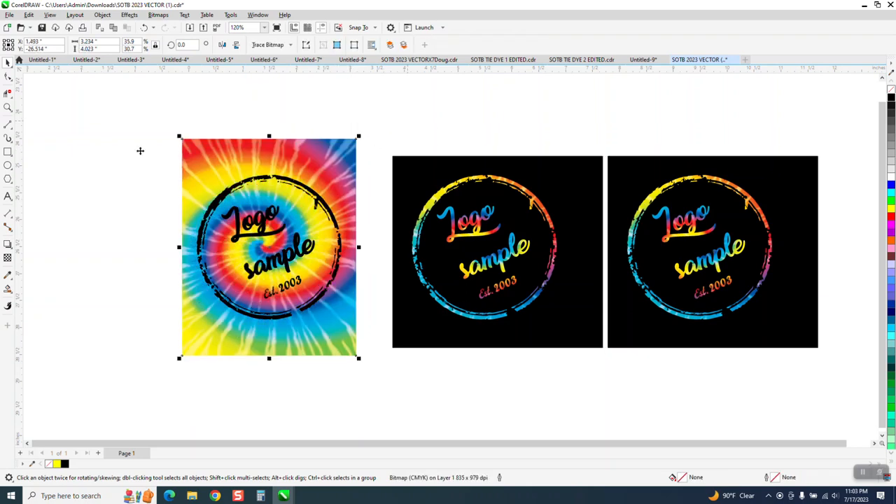
Step: Delete the tie-dye logo from the first black rectangle
drag(160, 120, 424, 371)
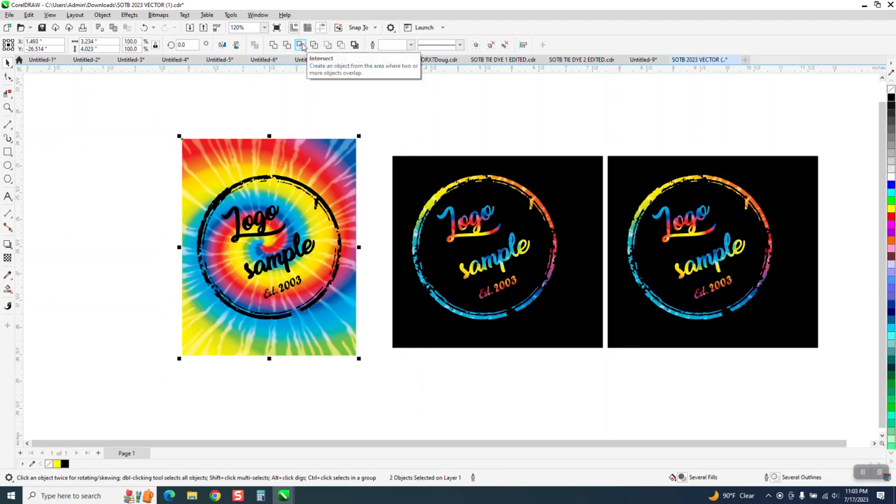
click(493, 182)
key(Delete)
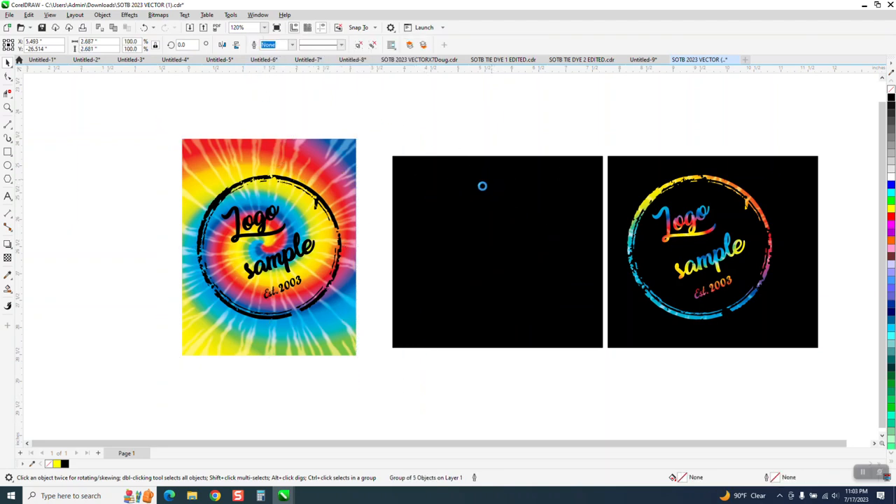
click(337, 218)
key(Right)
key(Right)
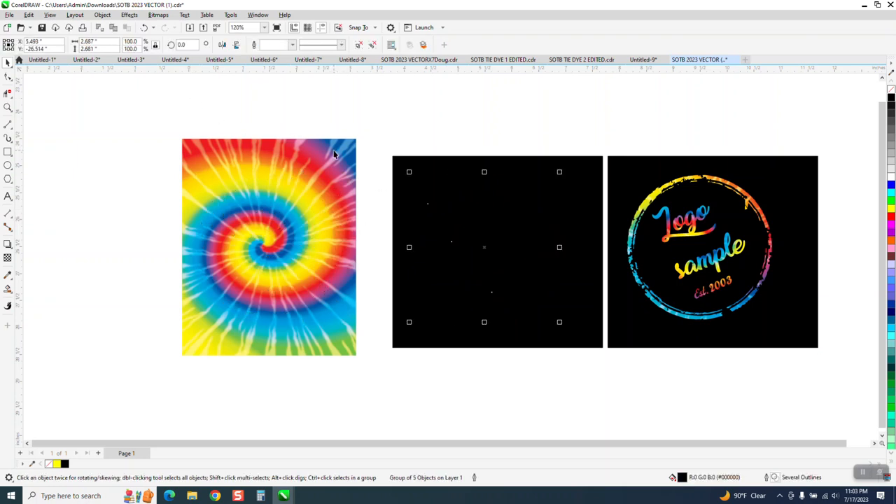
key(Left)
key(Left)
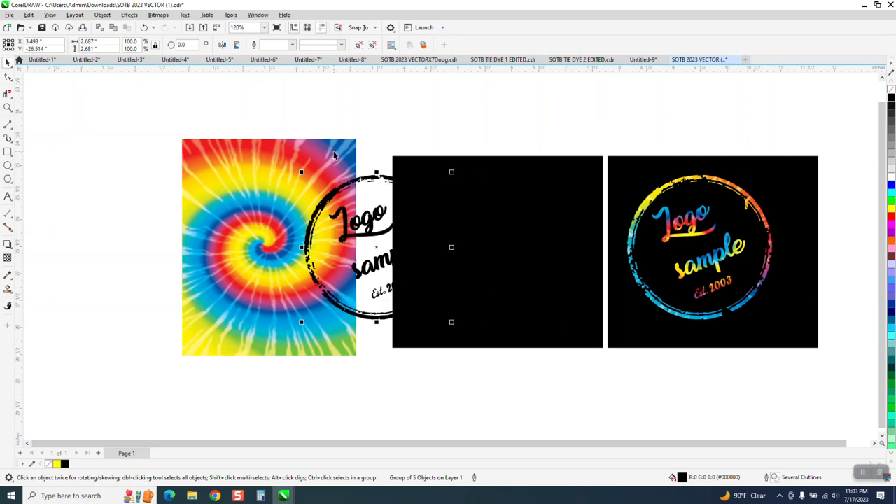
Step: Intersect the black logo with the tie-dye image and nudge the resulting tie-dye logo onto the empty black rectangle
drag(168, 128, 377, 364)
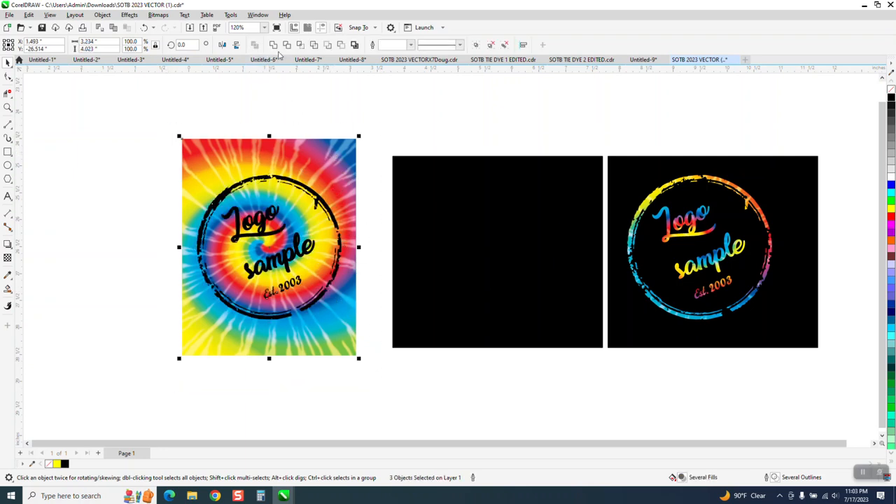
click(299, 45)
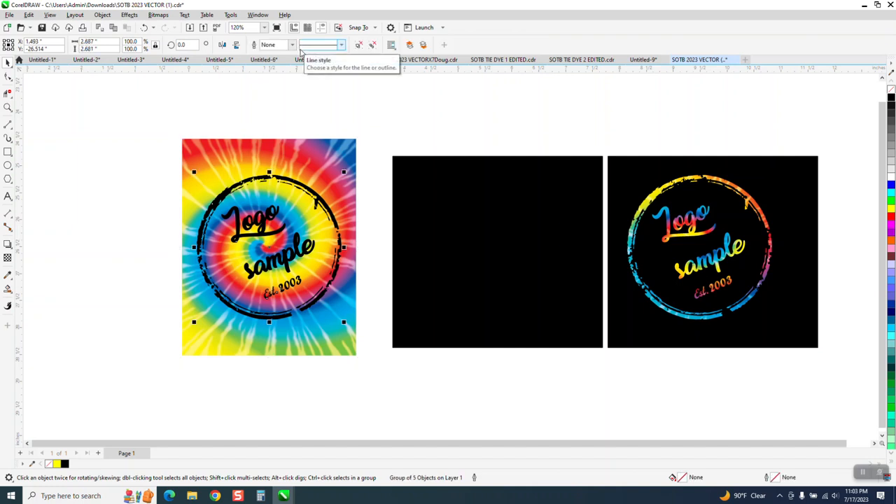
key(Right)
key(Right)
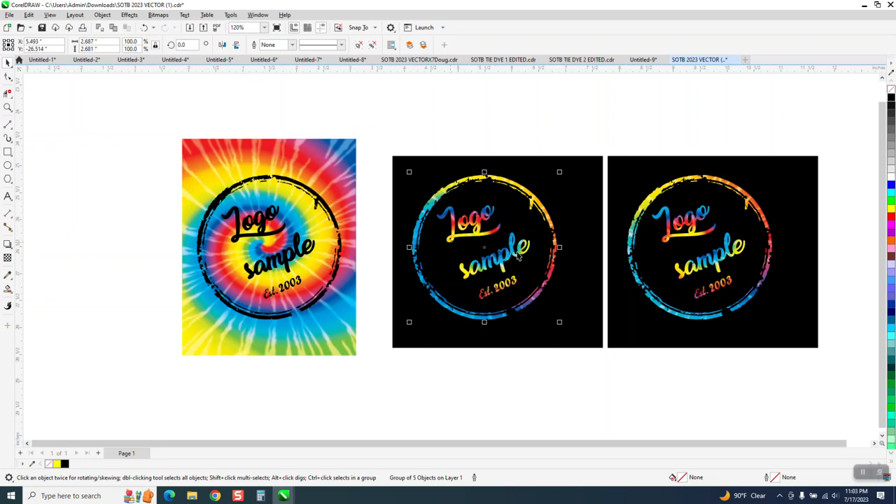
Step: Shrink the tie-dye image to about 2.7 by 2.85 inches so it just frames the black logo
click(337, 177)
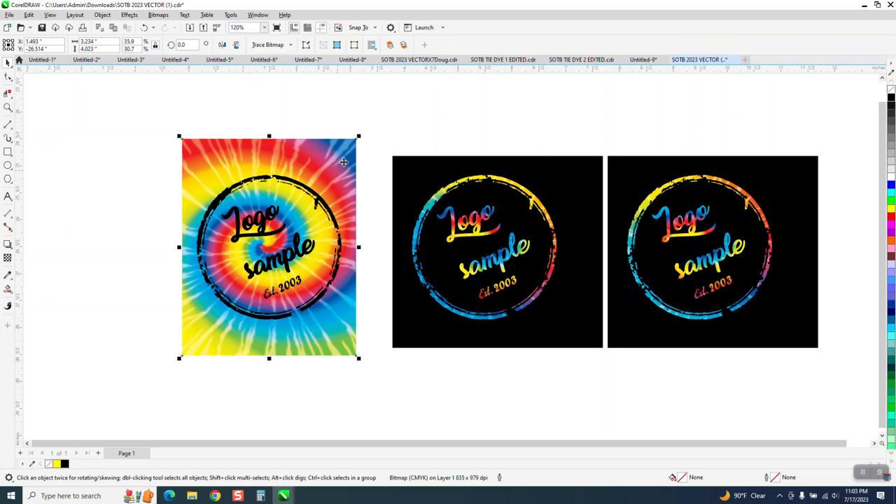
mouse_move(357, 139)
mouse_down()
mouse_move(315, 204)
mouse_move(317, 190)
mouse_up()
drag(323, 248, 343, 248)
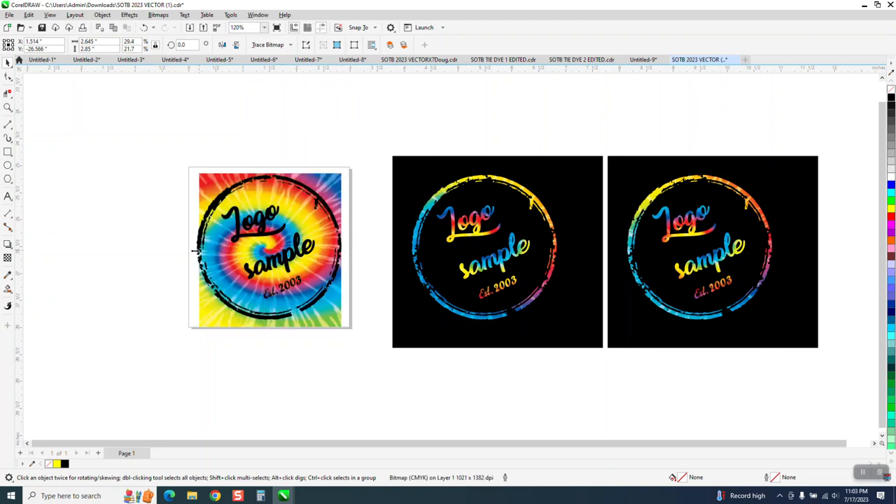
drag(195, 250, 191, 250)
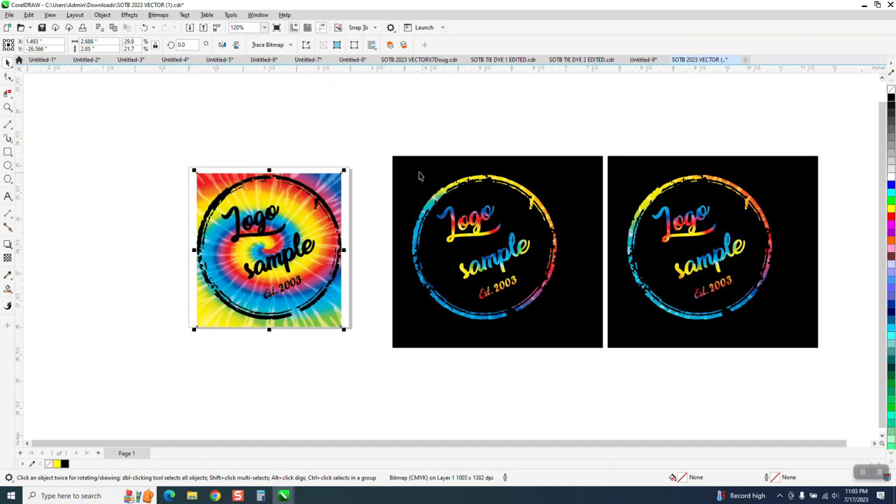
Step: Nudge the tie-dye logo on the first black rectangle downward
drag(396, 140, 610, 374)
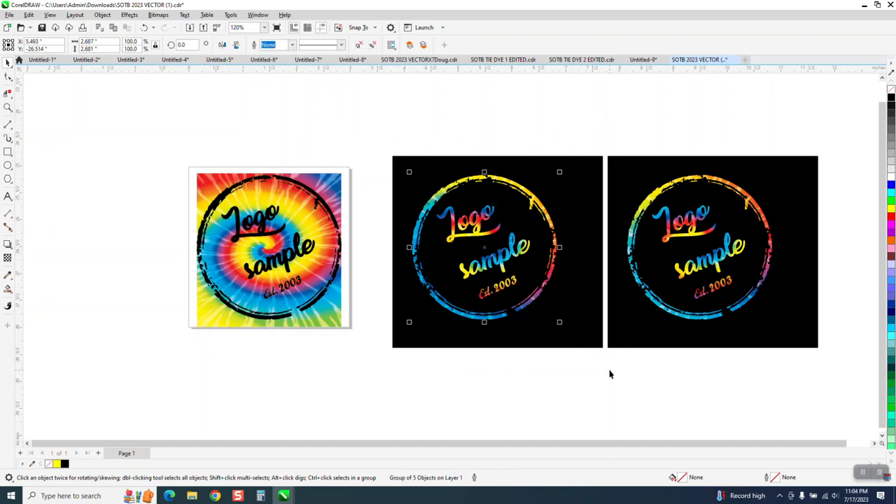
key(Down)
key(Down)
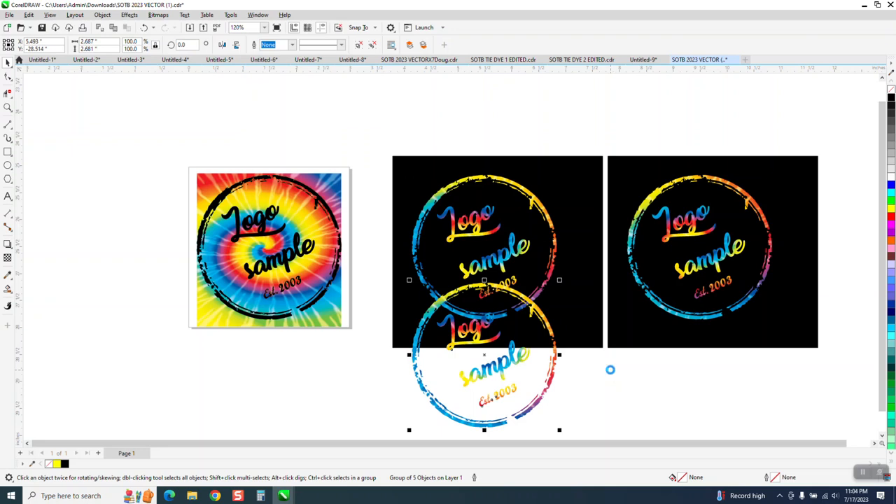
Step: Move the first black rectangle down and delete the duplicate tie-dye logo left in its place
click(552, 317)
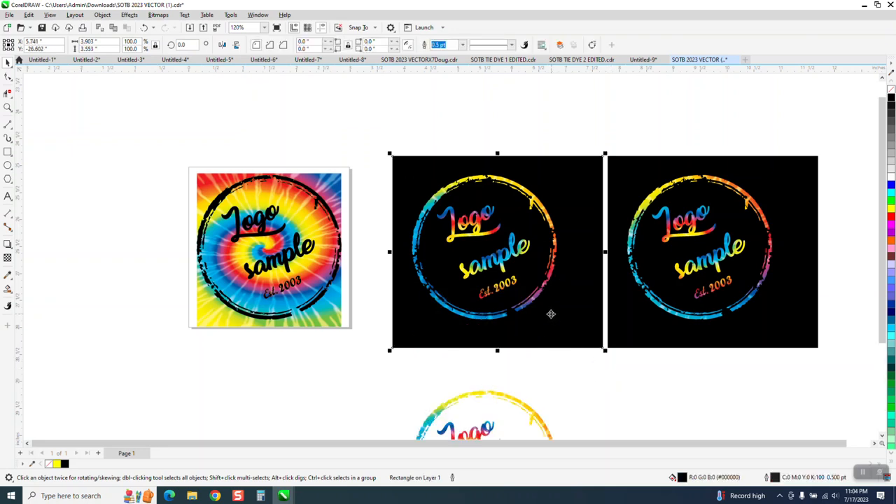
key(Down)
key(Down)
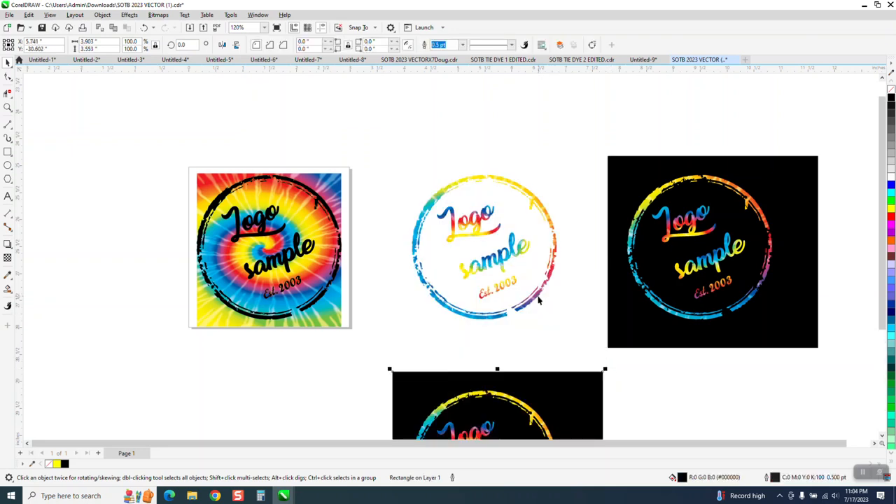
click(538, 300)
key(Delete)
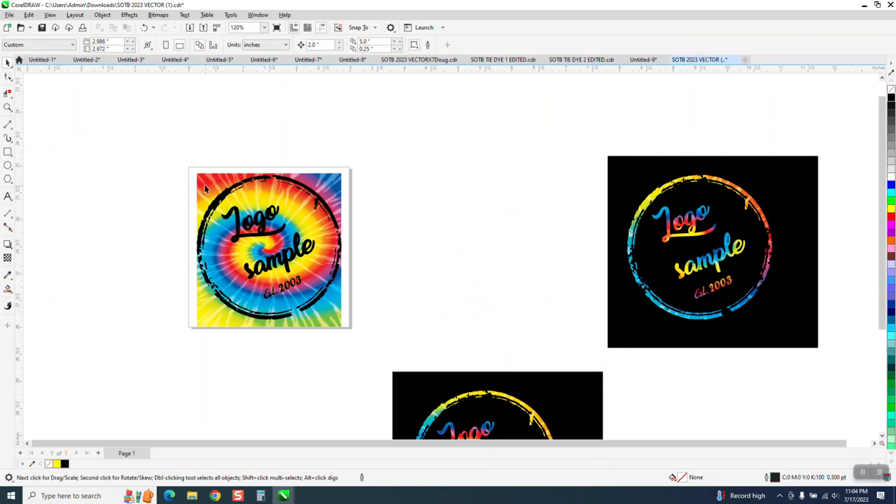
Step: Move the black rectangle with its tie-dye logo up beside the tie-dye image
drag(177, 151, 382, 361)
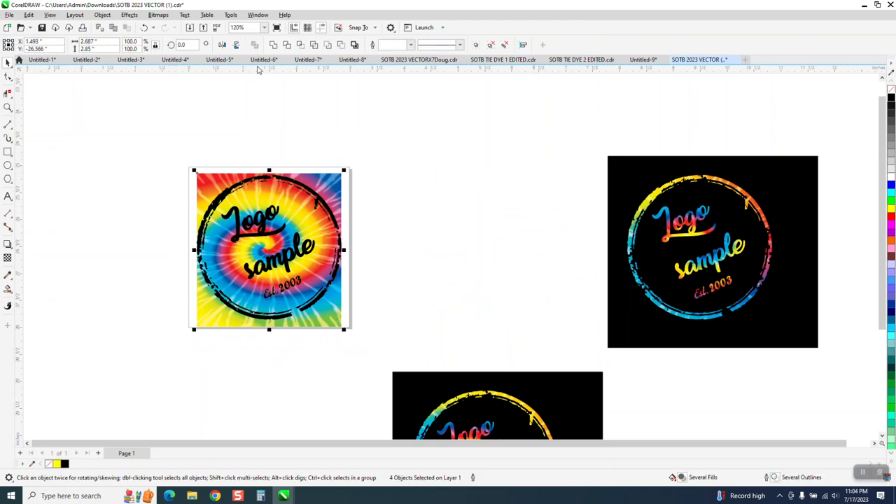
key(ctrl+v)
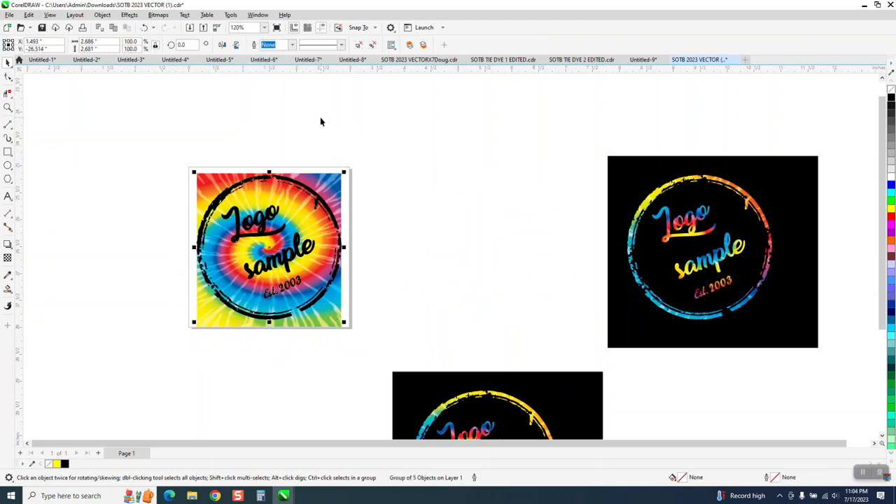
drag(383, 178, 488, 177)
drag(589, 392, 565, 169)
scroll(557, 336, down, 1)
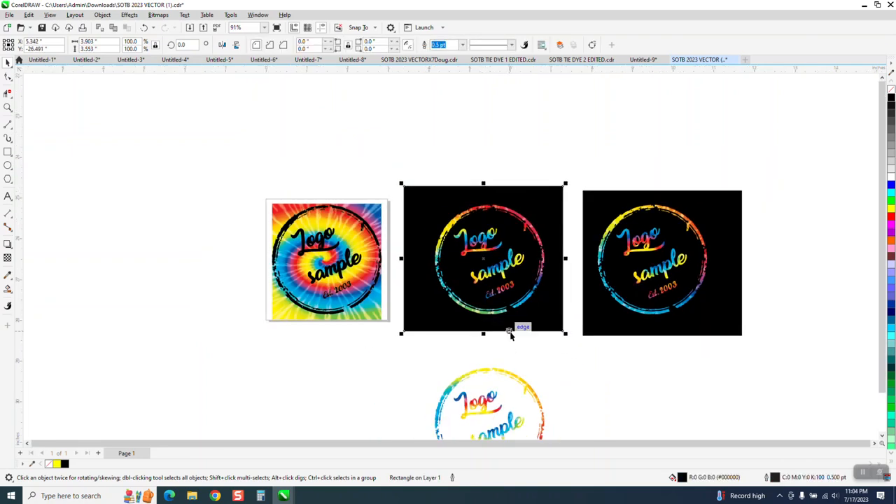
scroll(491, 343, down, 1)
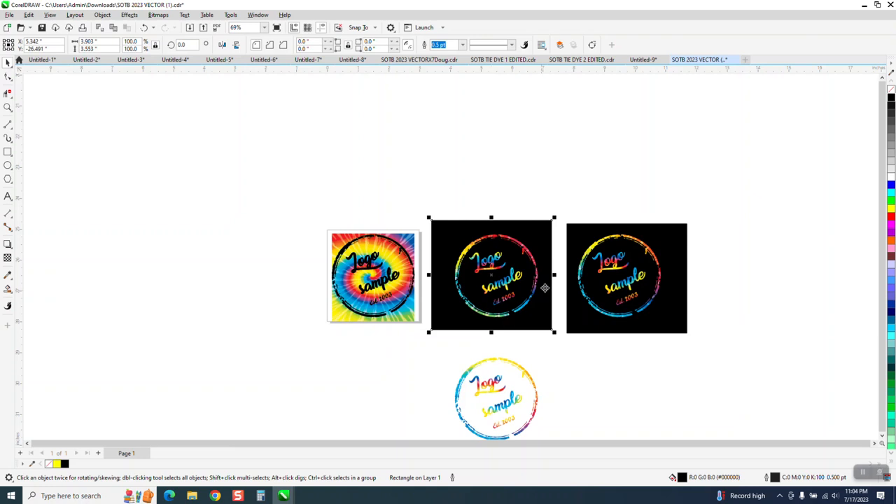
Step: Delete the right black rectangle and move the lower tie-dye logo beside the other two logos
click(573, 249)
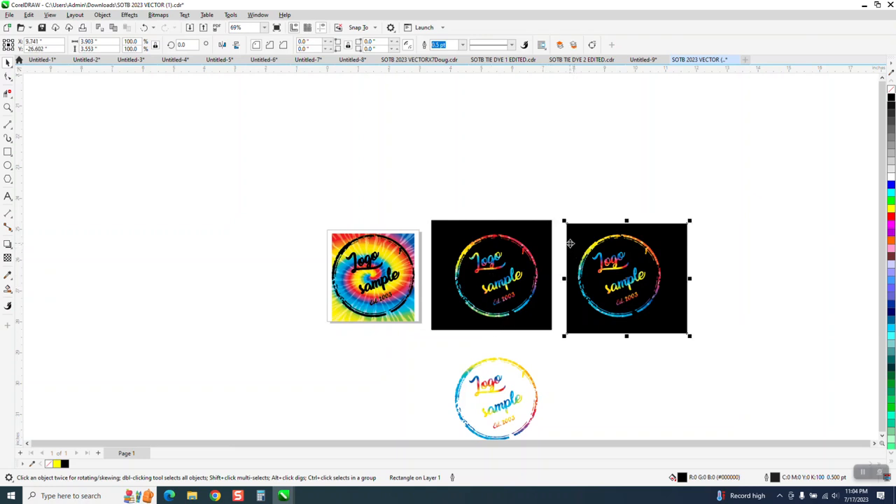
key(Delete)
drag(527, 379, 692, 255)
Step: Stretch the remaining black rectangle to about 11.2 inches wide behind all three tie-dye logos
click(543, 272)
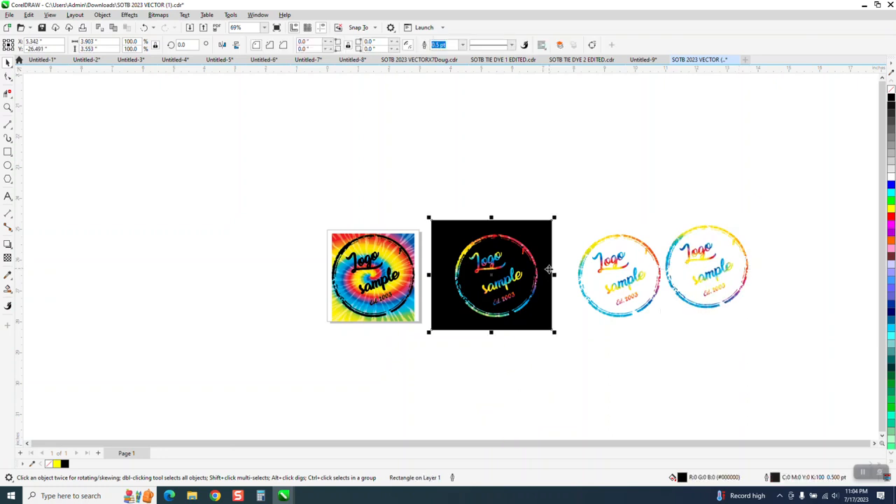
drag(552, 275, 693, 277)
drag(777, 280, 777, 281)
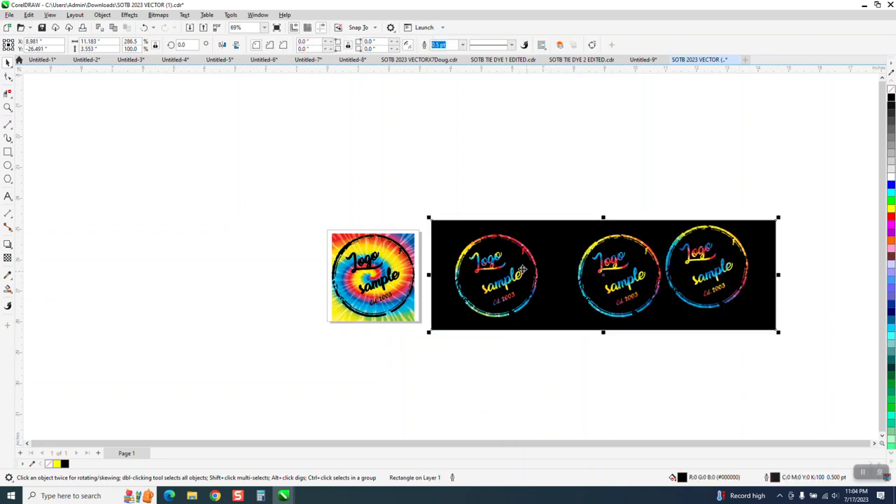
Step: Reposition the wide black rectangle so it sits centered behind the three tie-dye logos
click(8, 108)
drag(431, 210, 698, 331)
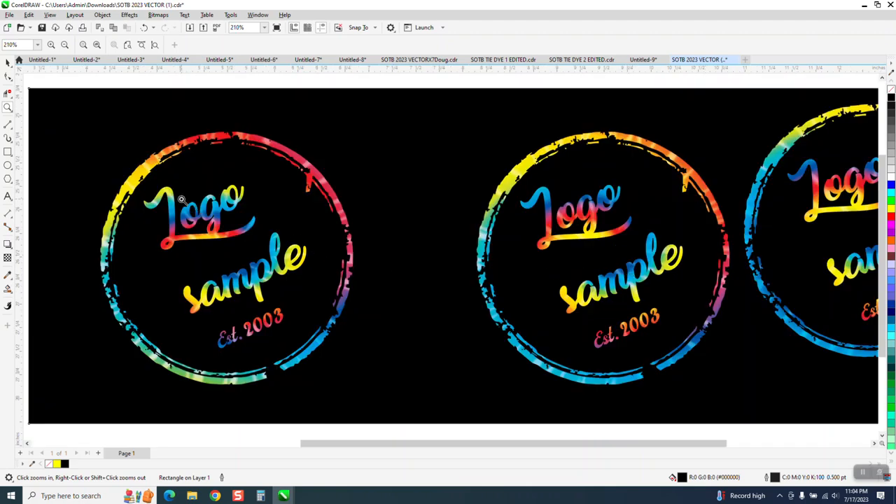
scroll(496, 236, down, 1)
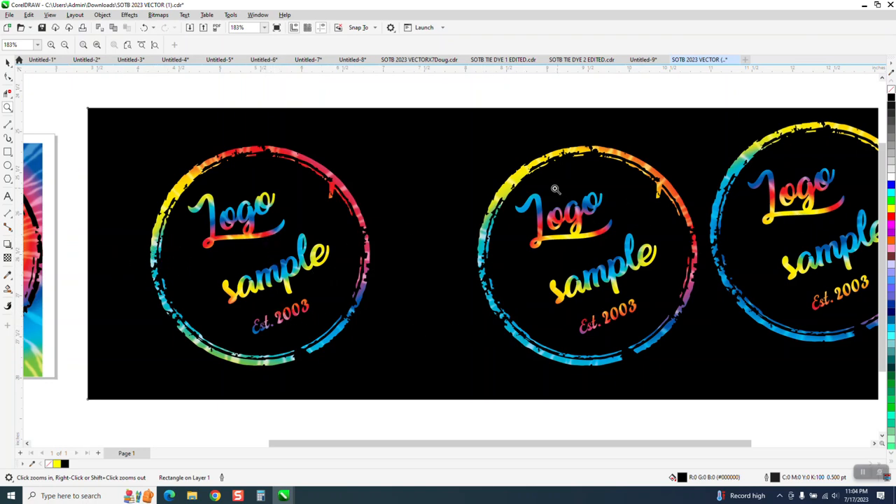
scroll(456, 205, down, 1)
click(5, 63)
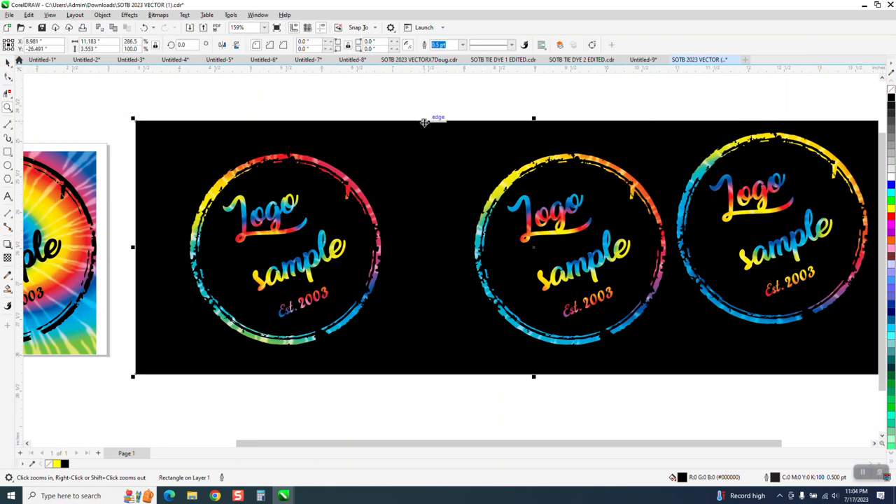
drag(426, 120, 468, 120)
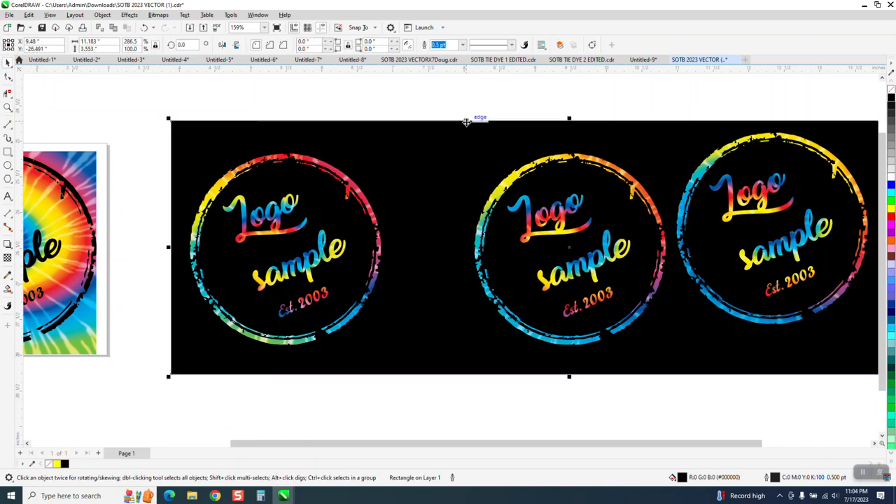
drag(433, 91, 729, 397)
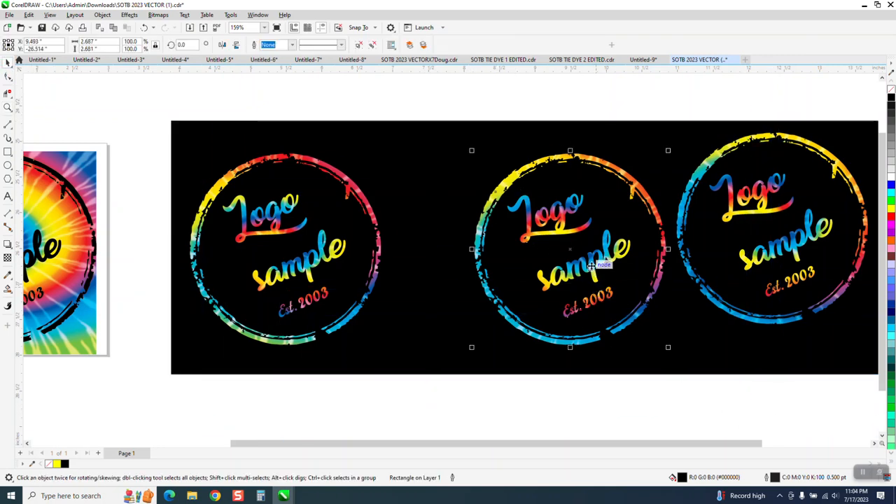
drag(592, 246, 549, 246)
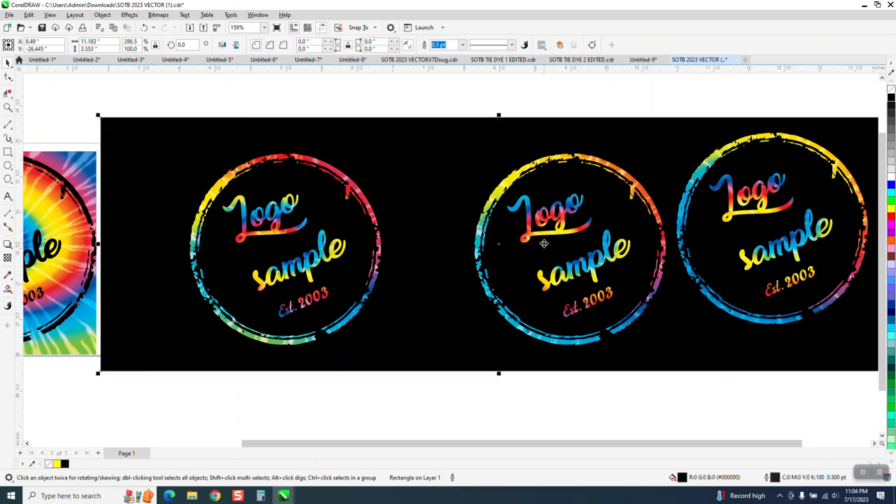
Step: Try blue and green fills on the background rectangle before returning it to black
scroll(544, 243, down, 1)
click(477, 180)
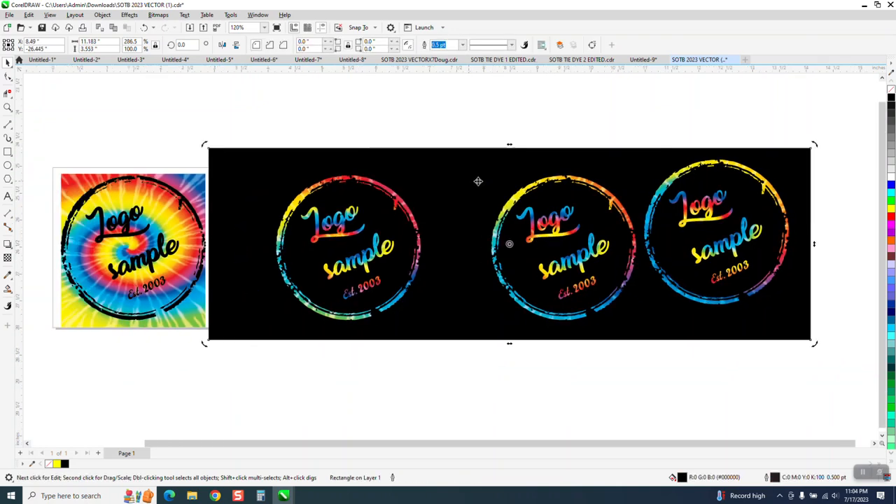
click(891, 184)
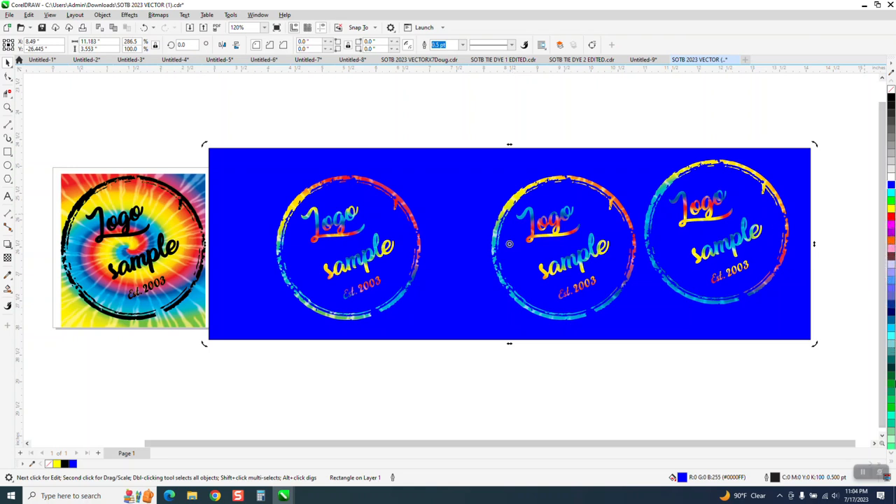
click(891, 412)
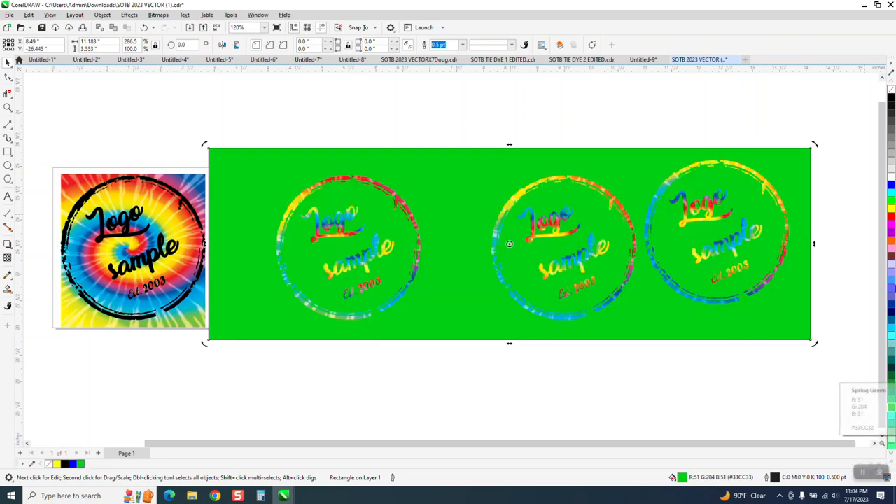
click(891, 98)
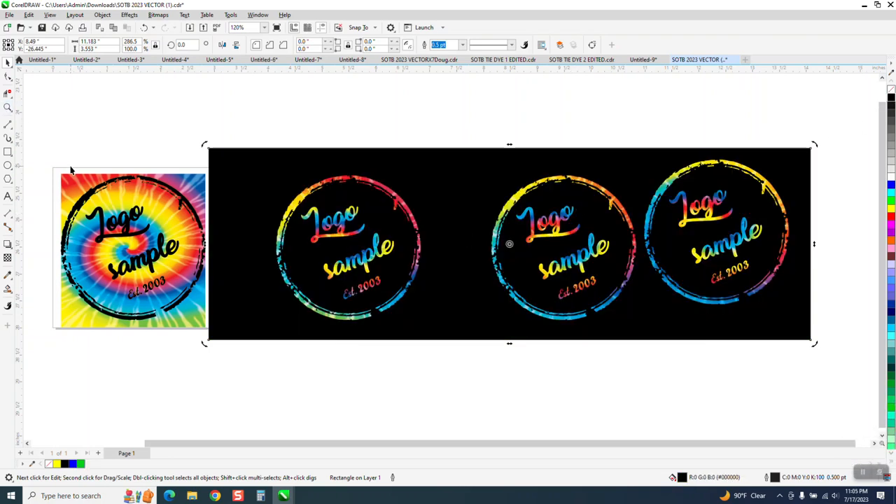
Step: Zoom in to inspect the tie-dye logos against the black background
click(7, 109)
drag(210, 170, 505, 327)
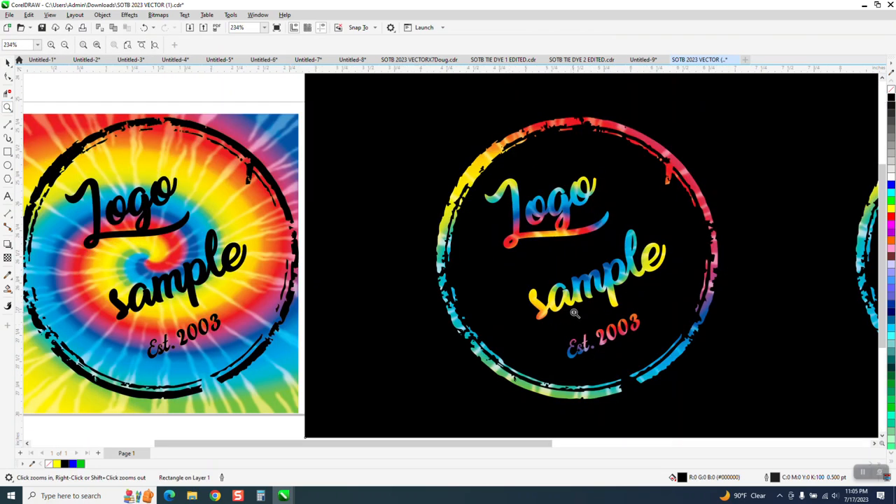